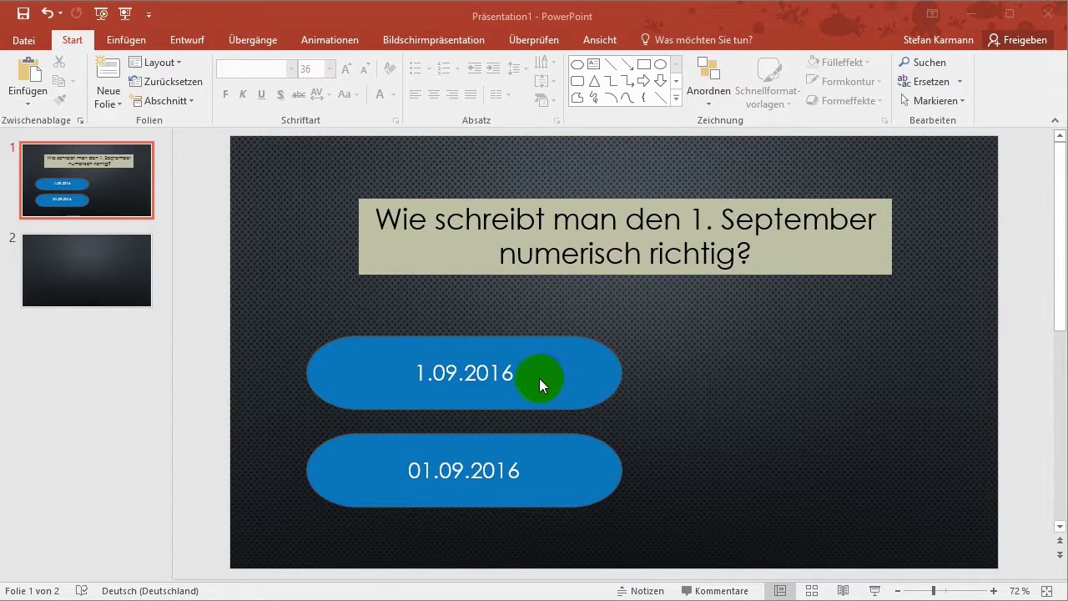
Stop slides advancing on mouse click and apply this to all slides
{"action": "left_click", "coordinate": [259, 43]}
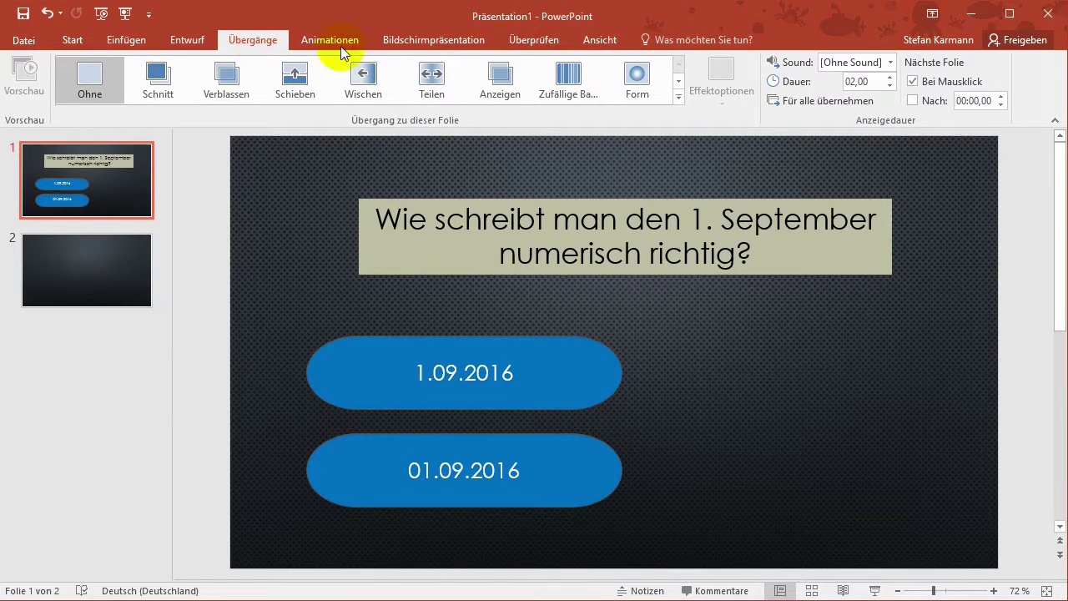
{"action": "left_click", "coordinate": [913, 81]}
{"action": "left_click", "coordinate": [797, 100]}
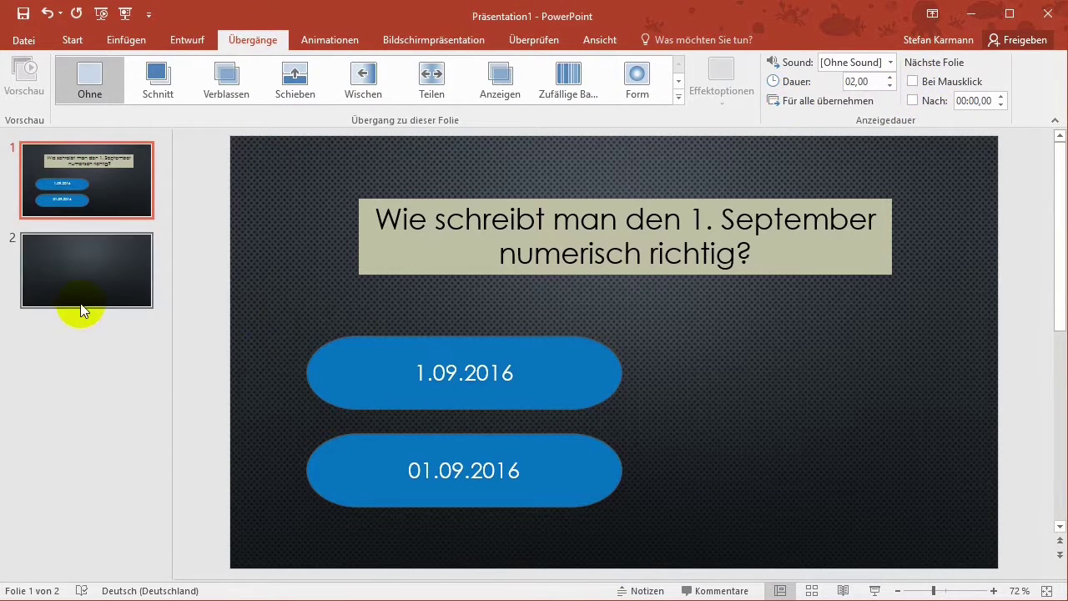
Give the 1.09.2016 answer button a Füllfarbe emphasis animation
{"action": "left_click", "coordinate": [98, 265]}
{"action": "left_click", "coordinate": [105, 208]}
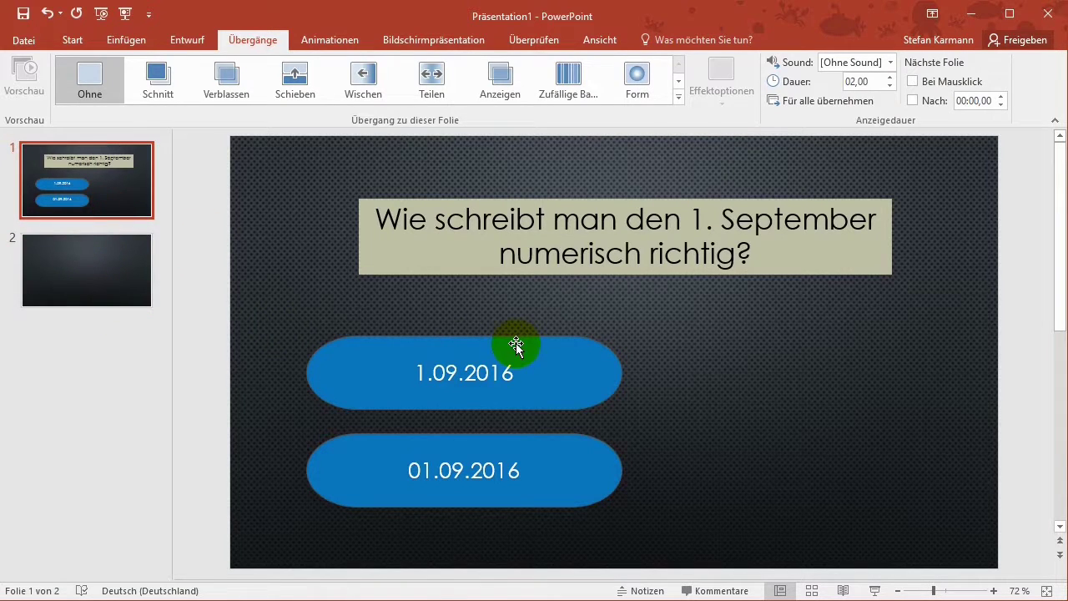
{"action": "left_click", "coordinate": [516, 345]}
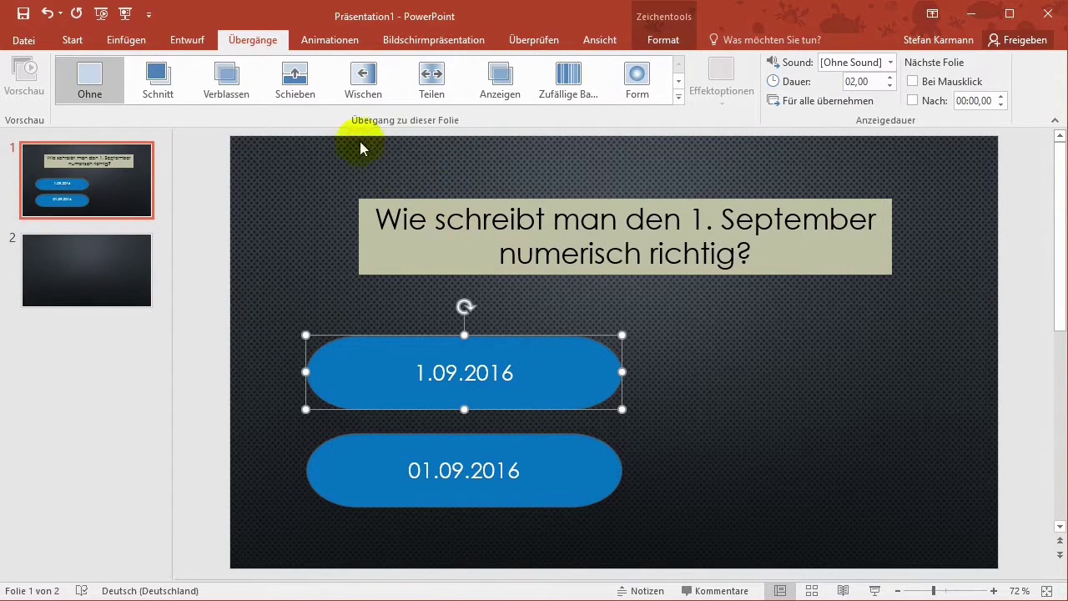
{"action": "left_click", "coordinate": [307, 40]}
{"action": "left_click", "coordinate": [472, 99]}
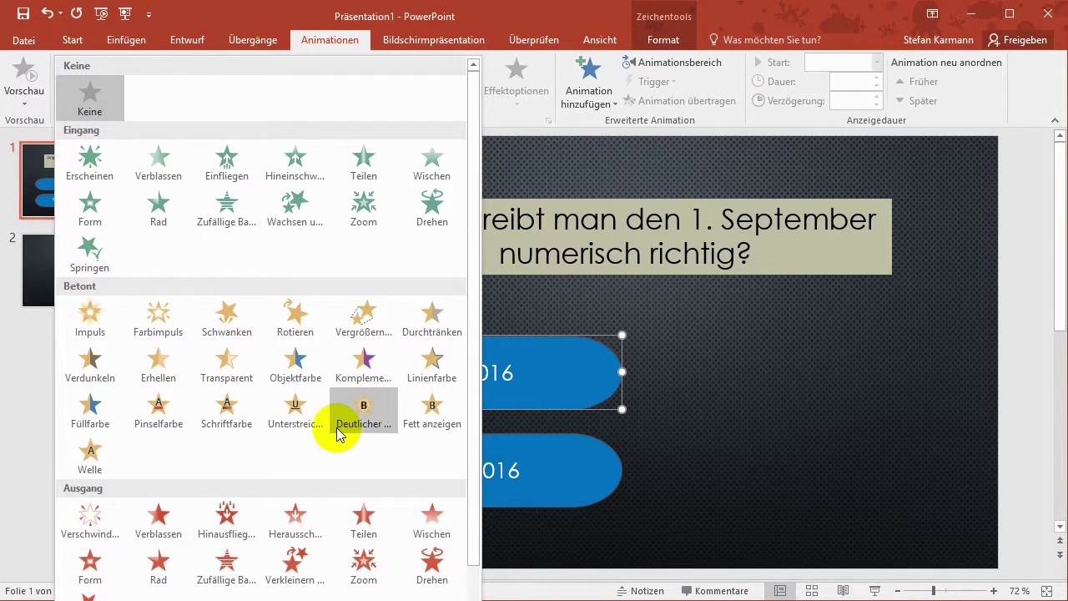
{"action": "left_click", "coordinate": [88, 421]}
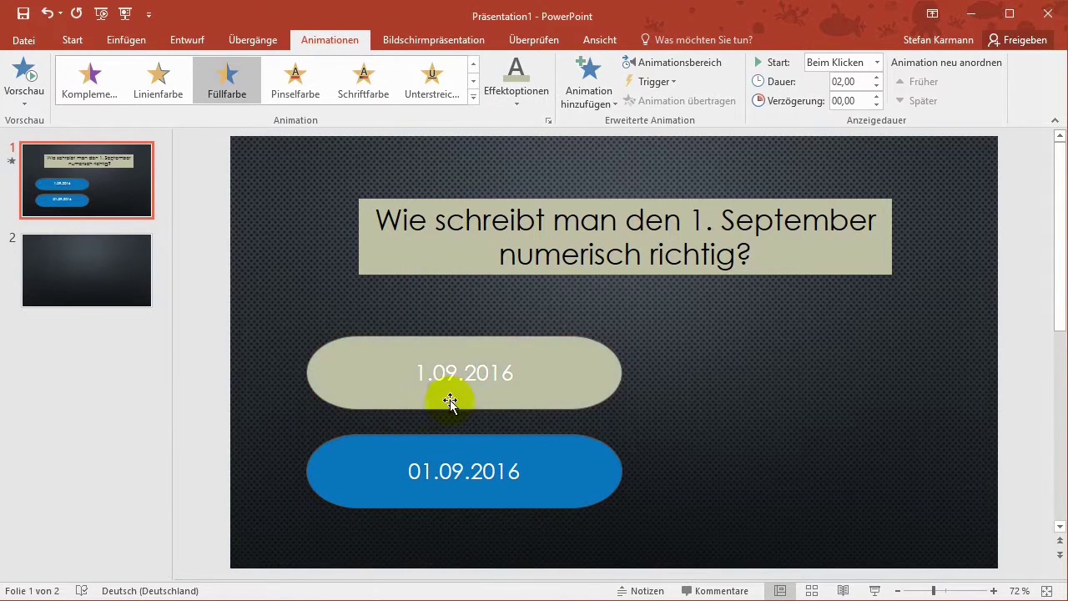
Make the 1.09.2016 button's animation fill orange, turning red after the animation
{"action": "left_click", "coordinate": [547, 121]}
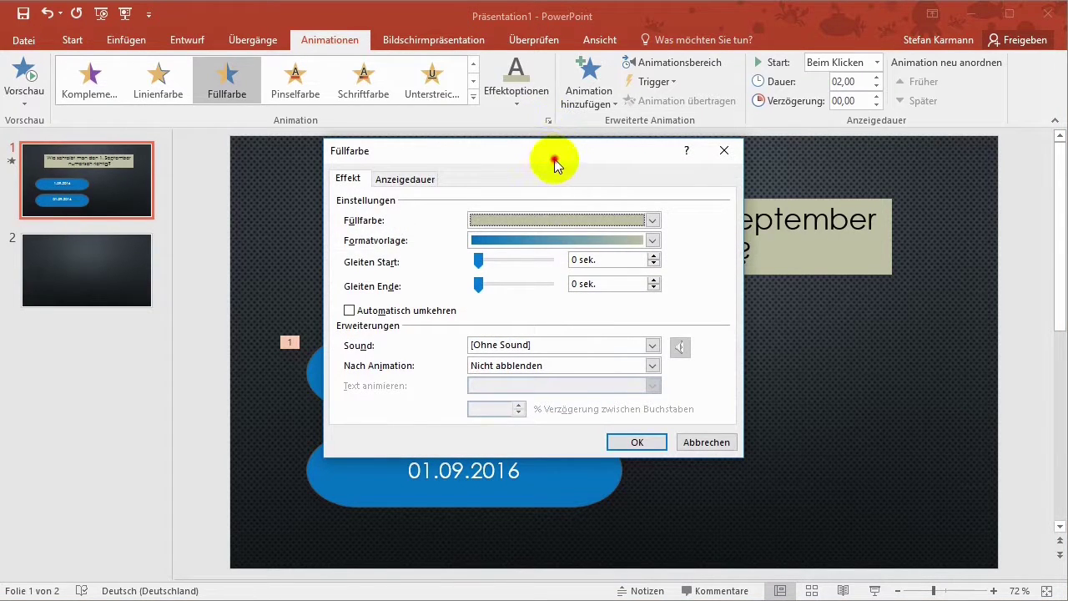
{"action": "mouse_move", "coordinate": [555, 158]}
{"action": "left_mouse_down"}
{"action": "mouse_move", "coordinate": [770, 135]}
{"action": "mouse_move", "coordinate": [764, 174]}
{"action": "left_mouse_up"}
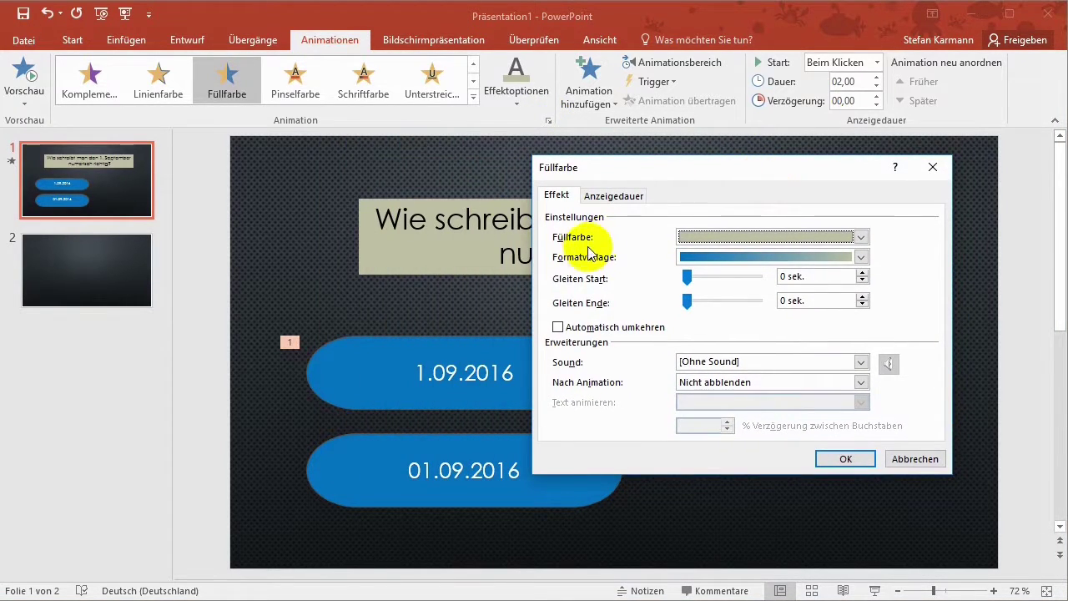
{"action": "left_click", "coordinate": [862, 237]}
{"action": "left_click", "coordinate": [798, 255]}
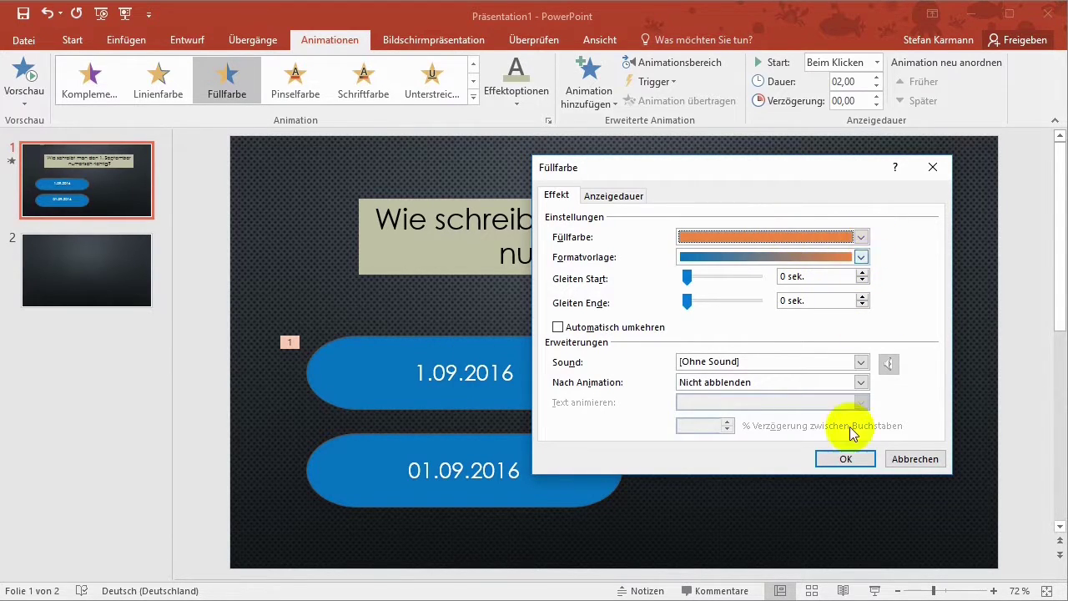
{"action": "left_click", "coordinate": [862, 383]}
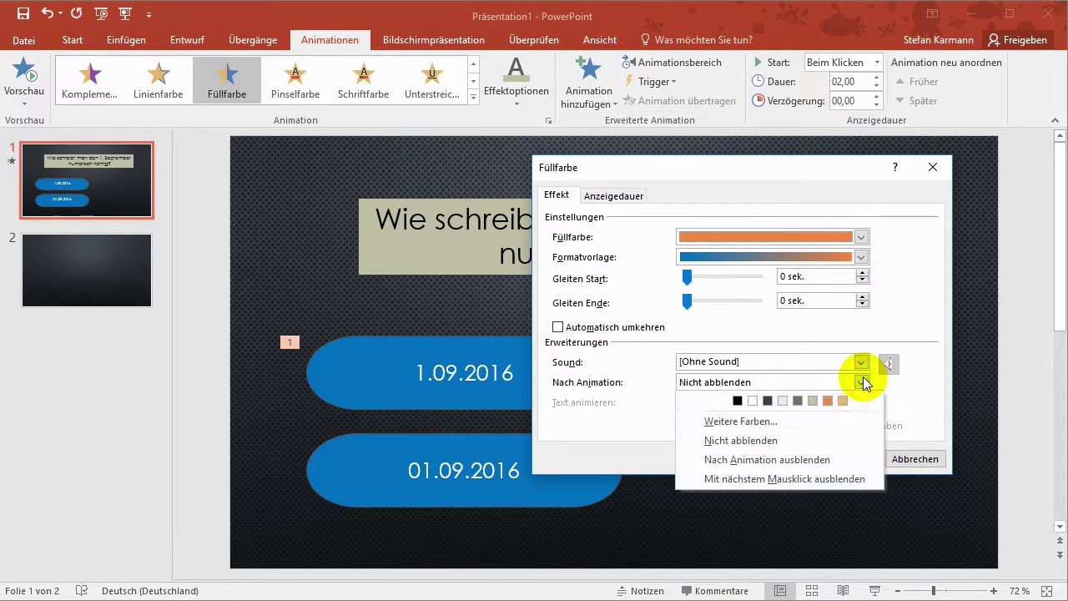
{"action": "left_click", "coordinate": [764, 420]}
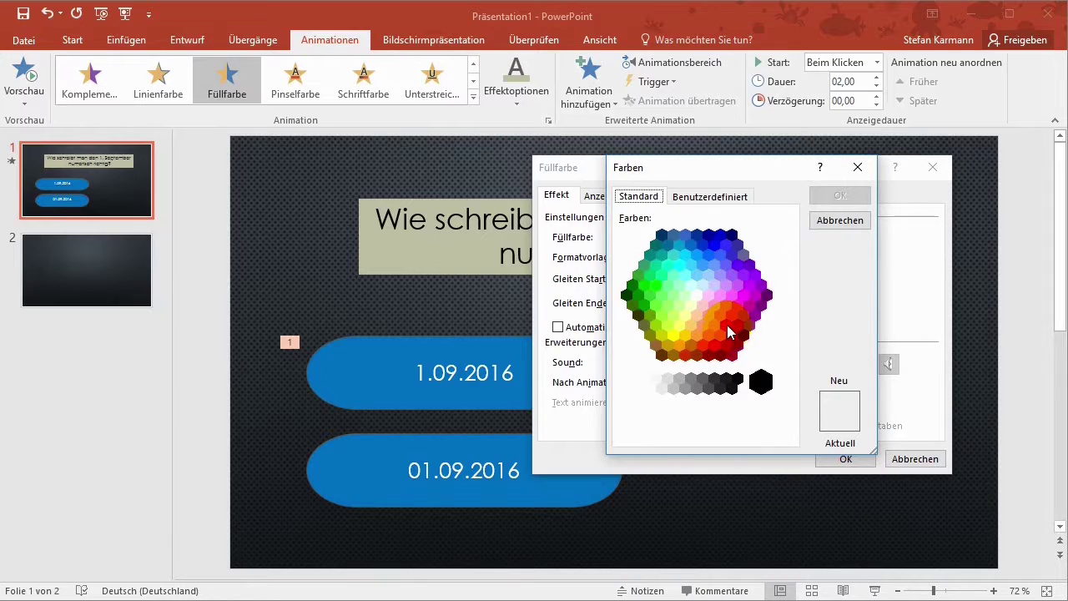
{"action": "left_click", "coordinate": [715, 345]}
{"action": "left_click", "coordinate": [826, 201]}
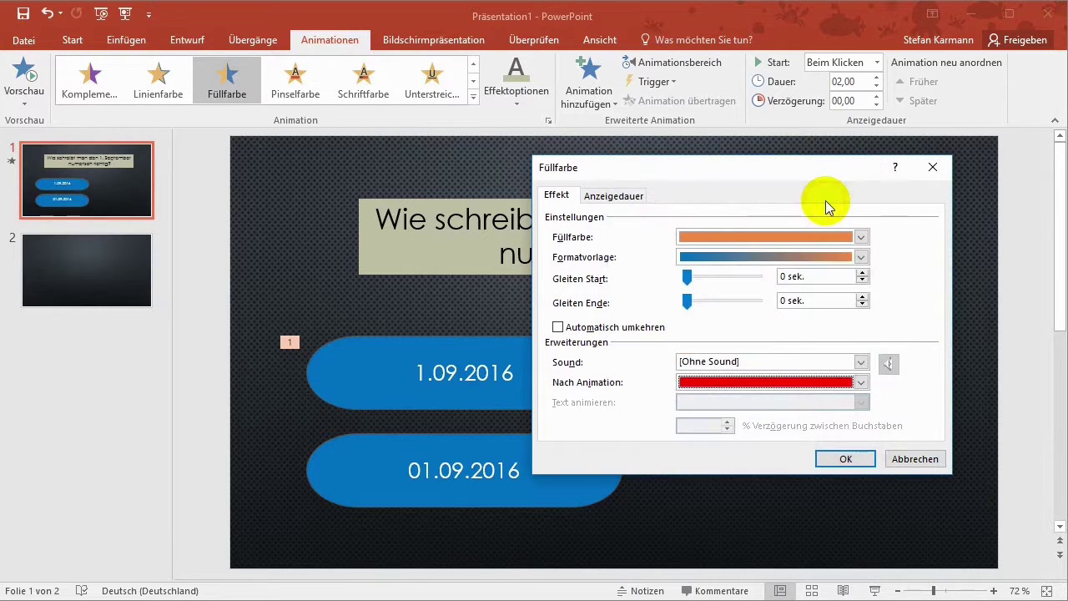
{"action": "left_click", "coordinate": [631, 196]}
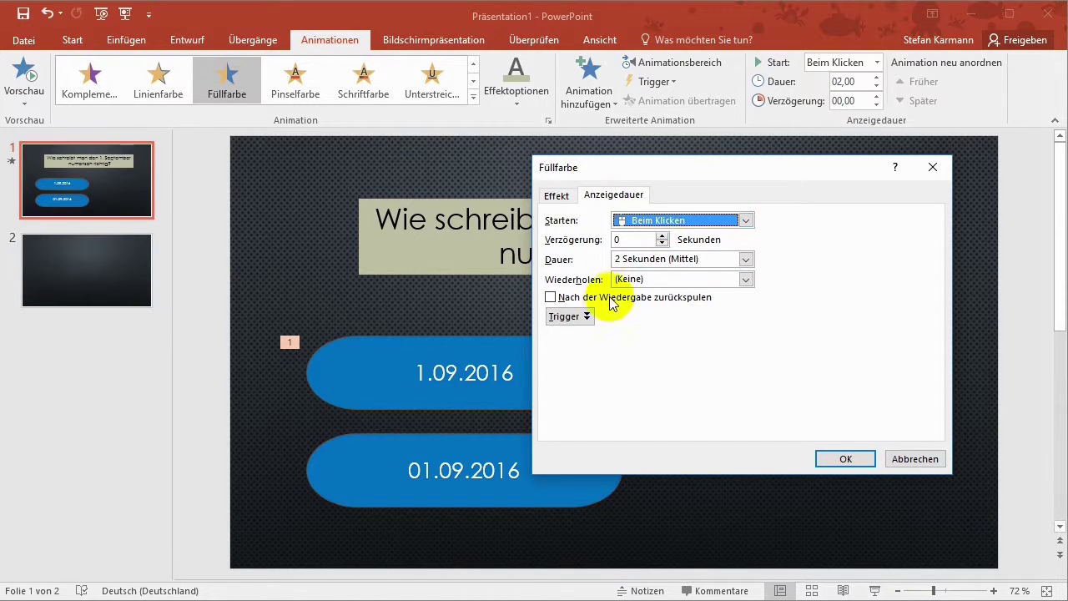
Trigger the 1.09.2016 fill animation on clicking Flussdiagramm: Grenzstelle 4 itself, then confirm
{"action": "left_click", "coordinate": [576, 316]}
{"action": "left_click", "coordinate": [553, 353]}
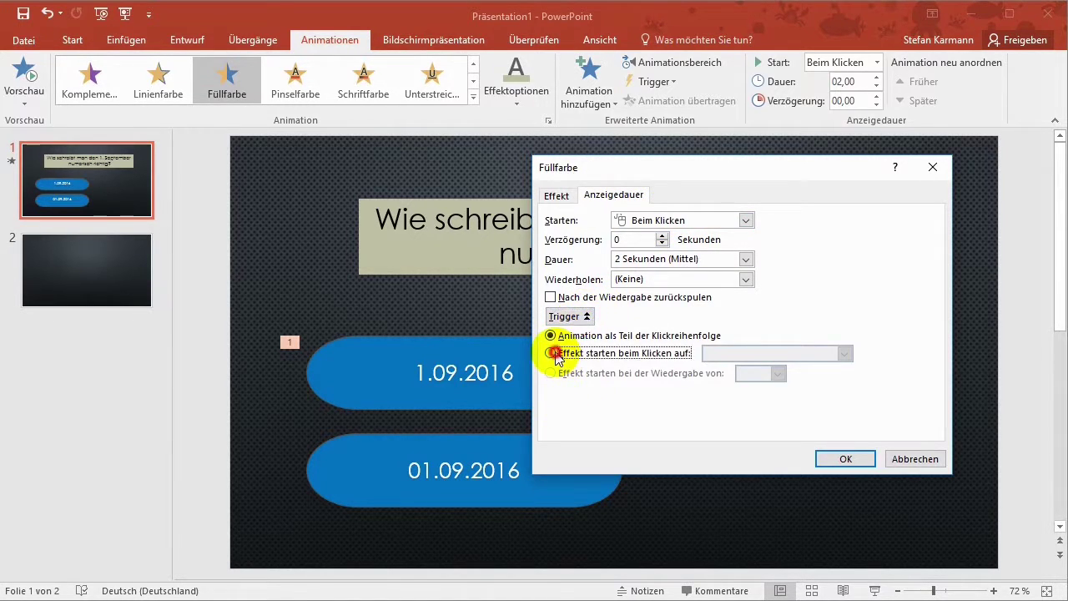
{"action": "left_click", "coordinate": [755, 354]}
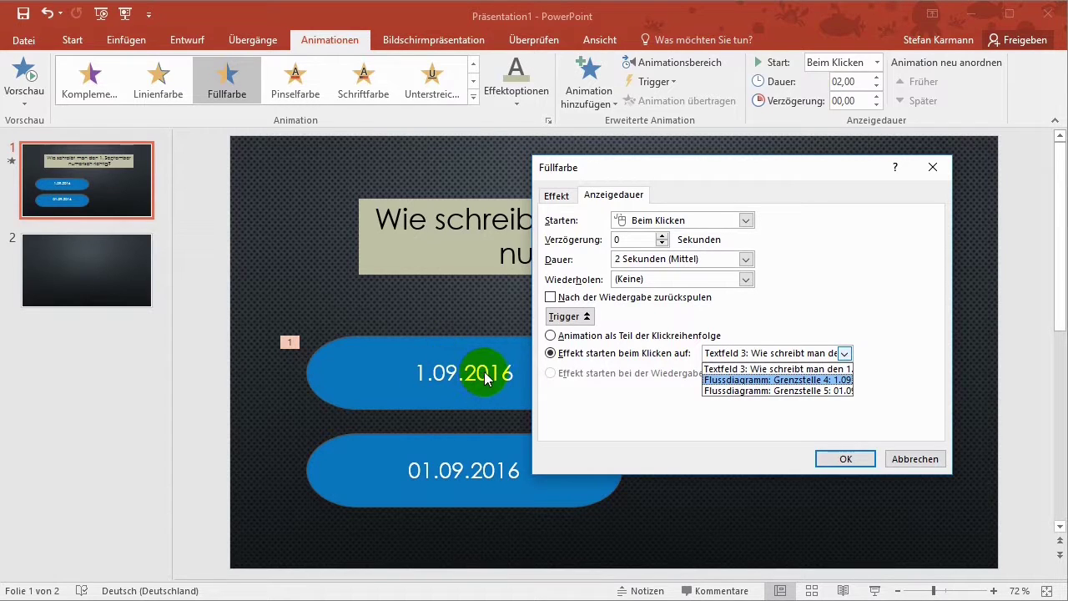
{"action": "left_click", "coordinate": [756, 369]}
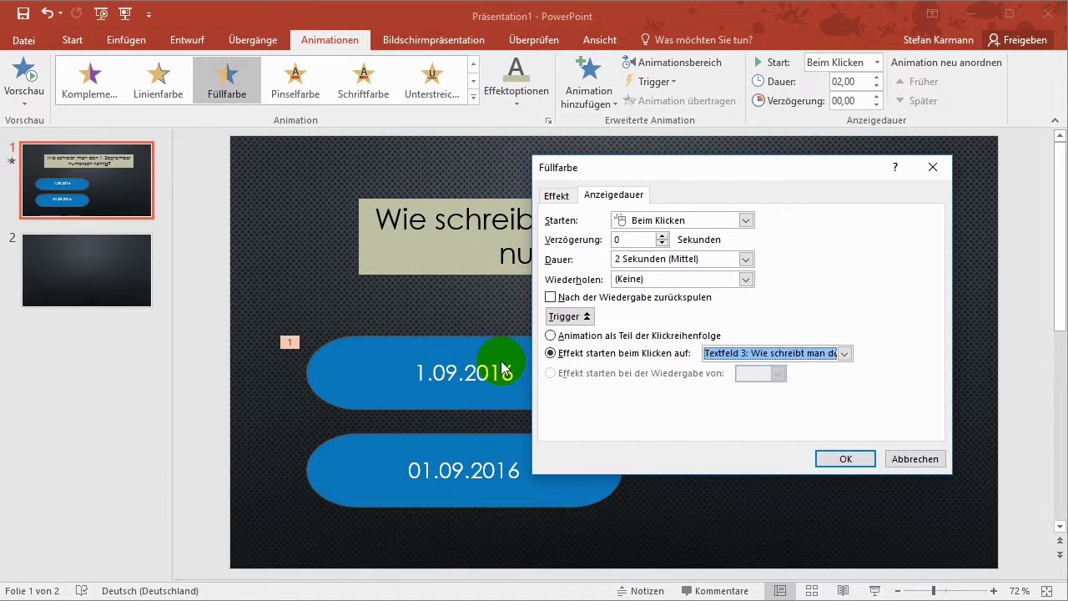
{"action": "left_click", "coordinate": [845, 353]}
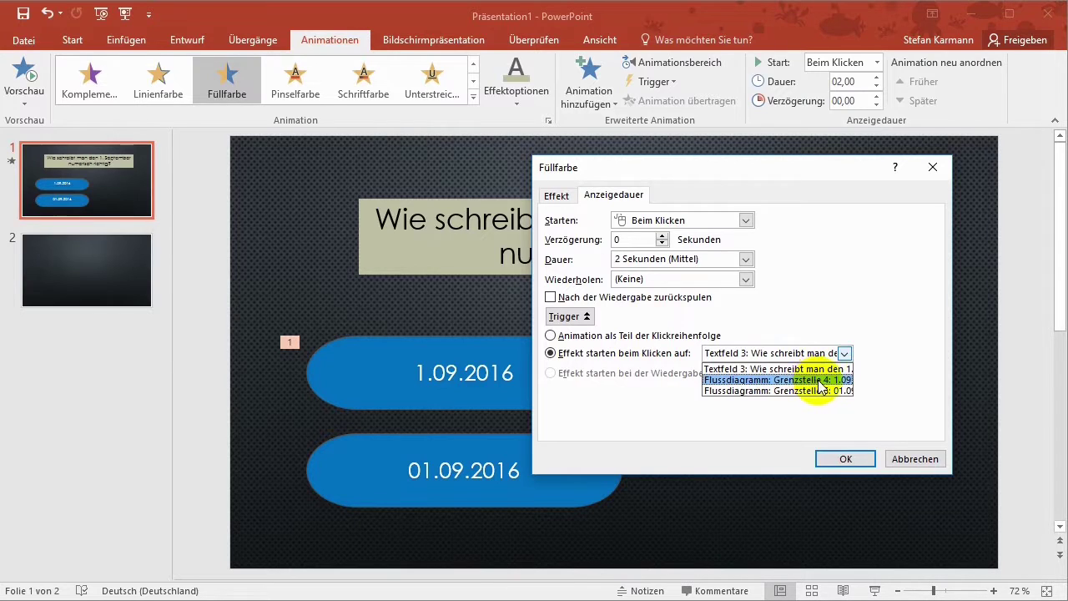
{"action": "left_click", "coordinate": [794, 381]}
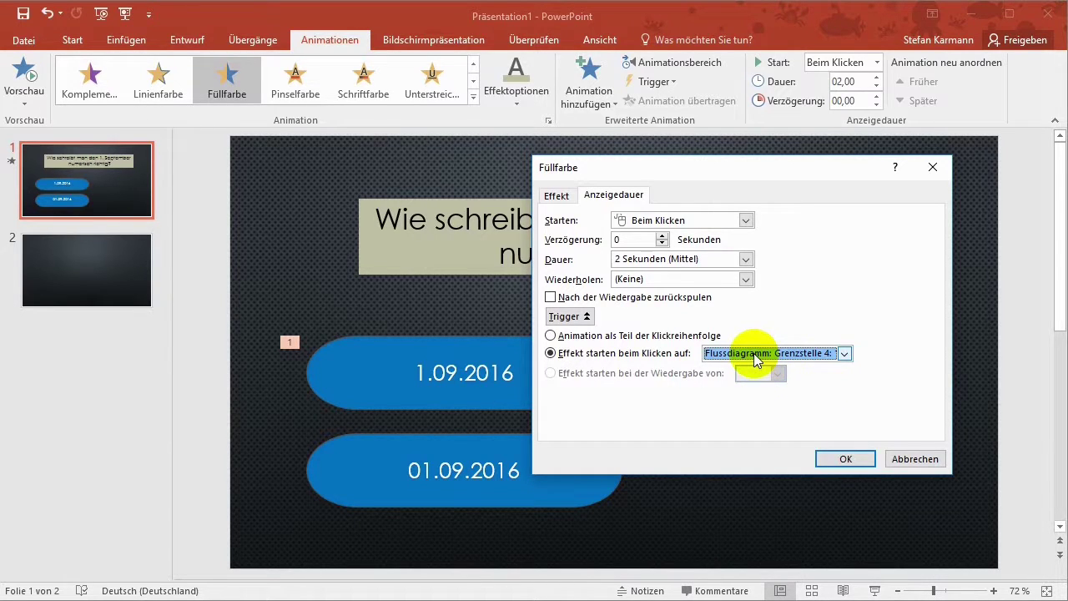
{"action": "left_click", "coordinate": [845, 459]}
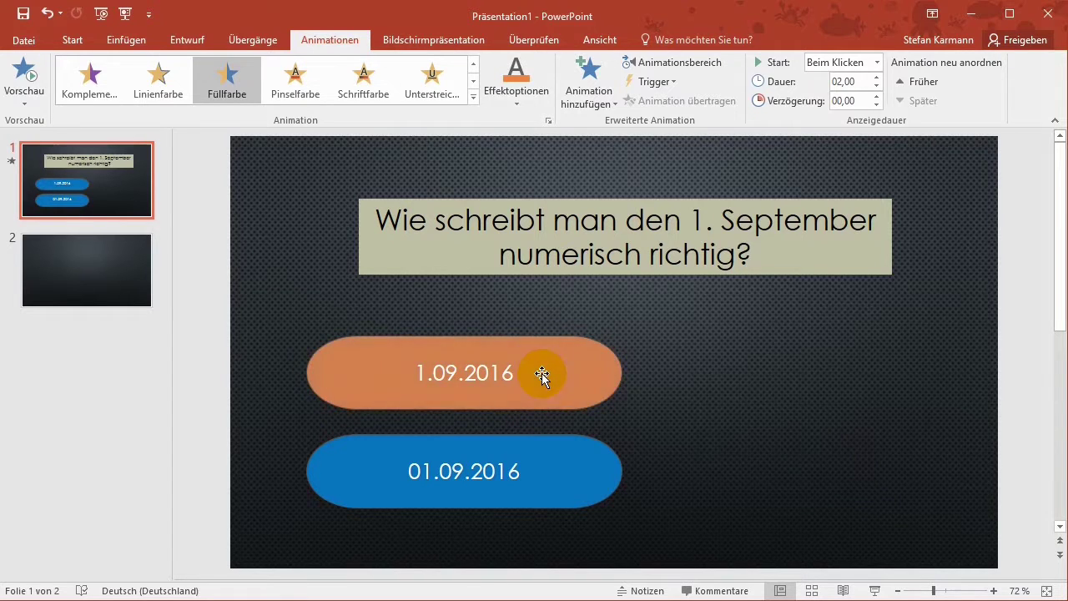
Apply a Füllfarbe emphasis animation to the lower 01.09.2016 answer button
{"action": "left_click", "coordinate": [542, 373]}
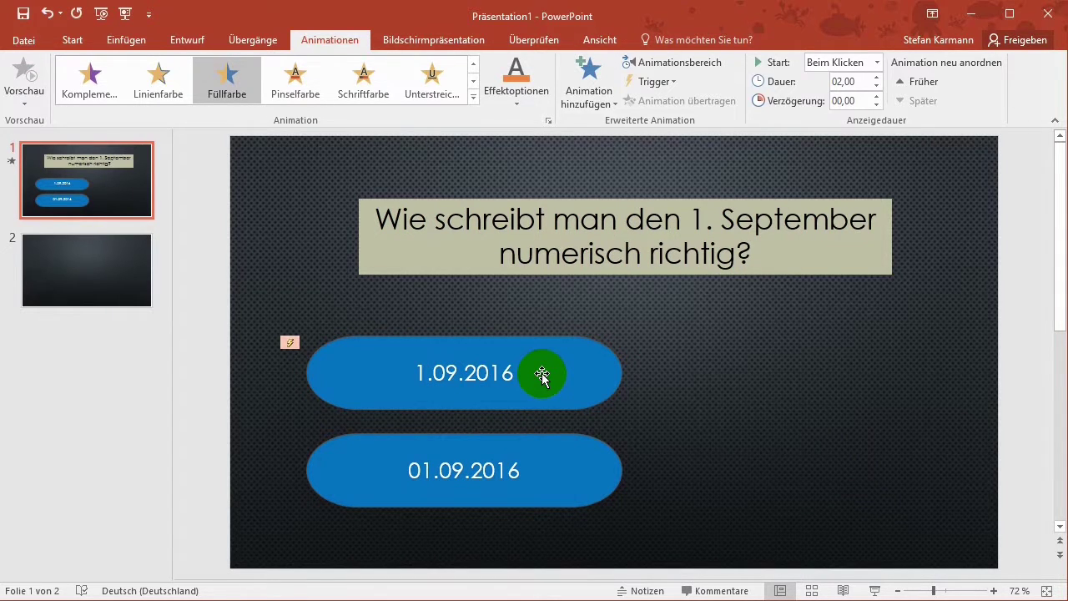
{"action": "left_click", "coordinate": [564, 446]}
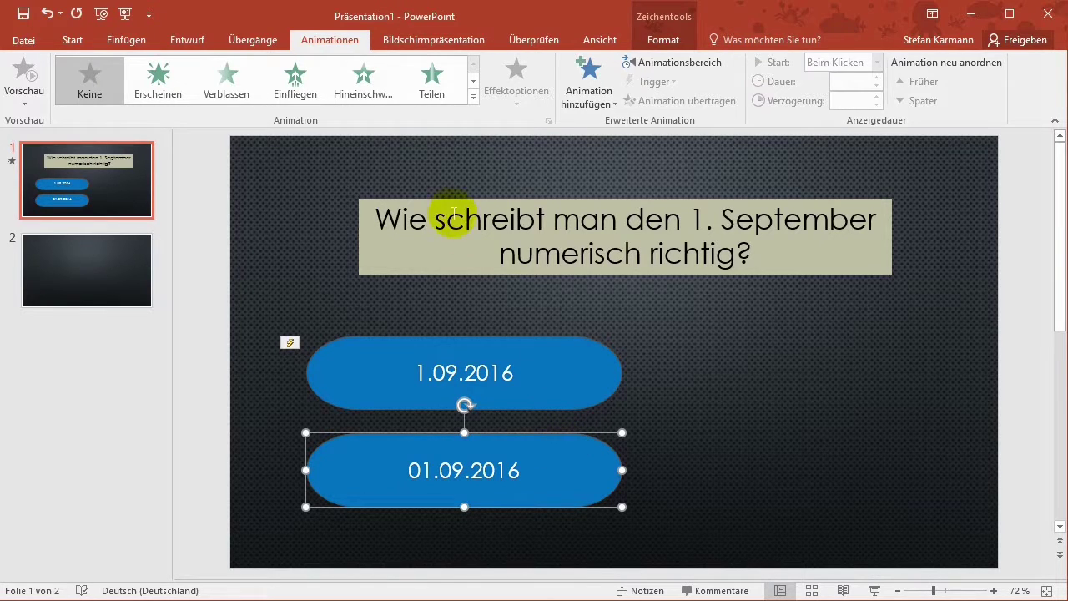
{"action": "left_click", "coordinate": [474, 96]}
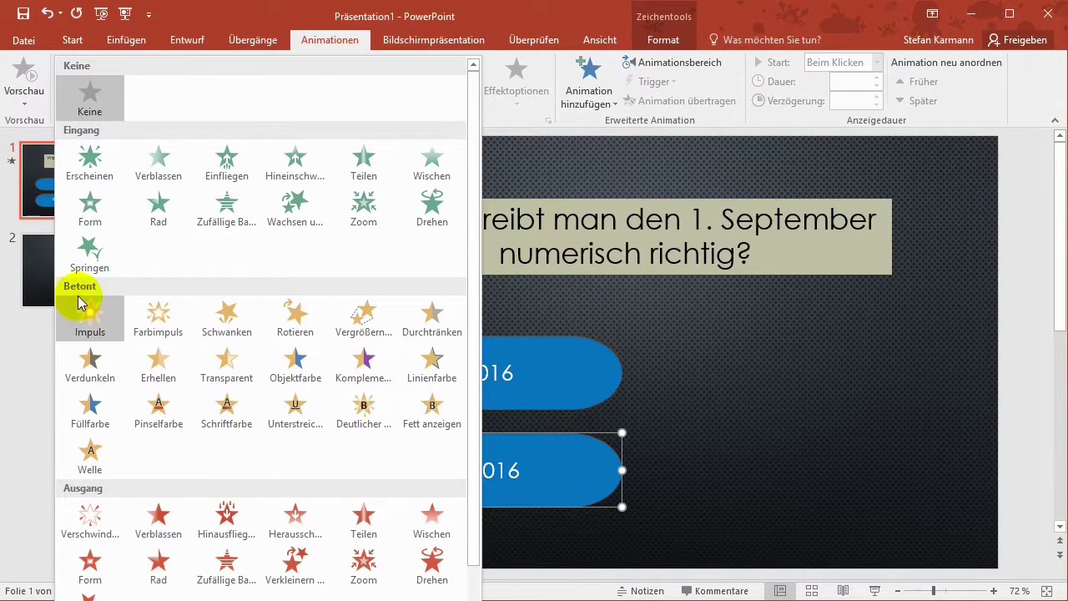
{"action": "left_click", "coordinate": [91, 412]}
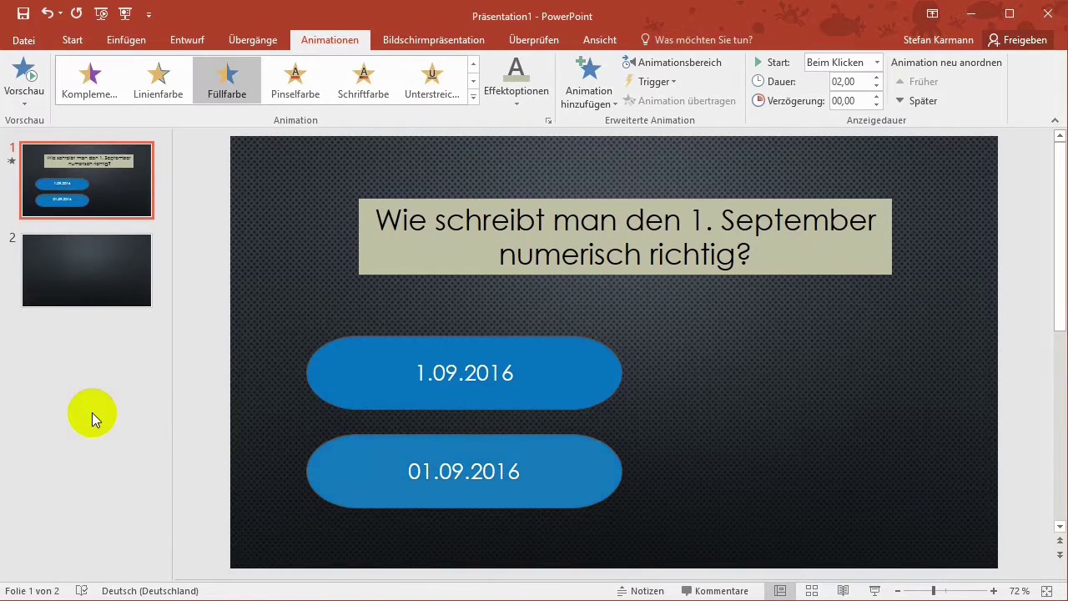
Make the 01.09.2016 button's animation fill orange, turning green after the animation
{"action": "left_click", "coordinate": [548, 120]}
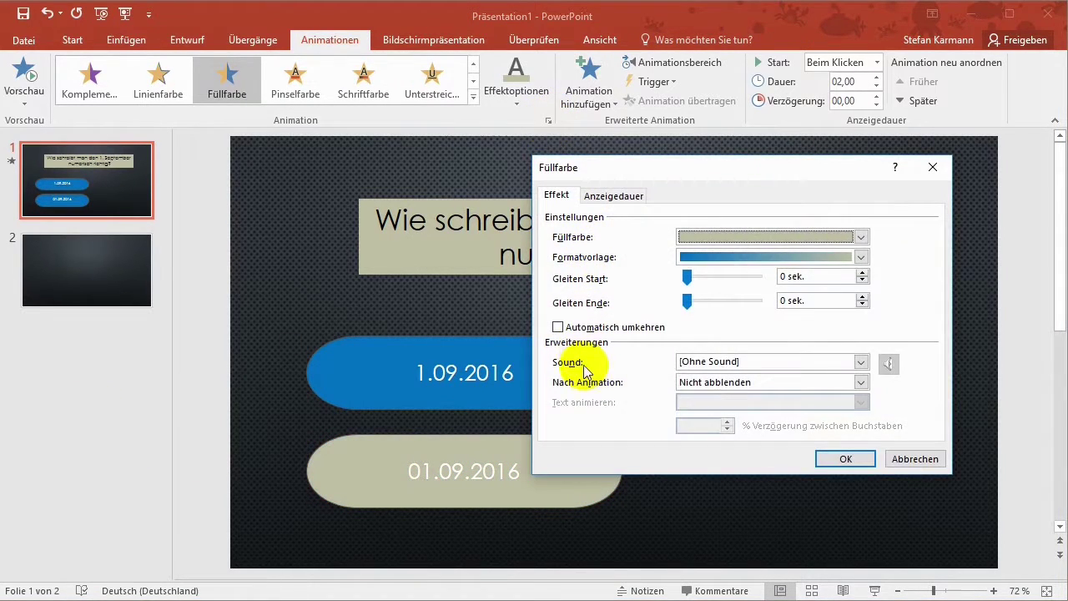
{"action": "left_click", "coordinate": [768, 237]}
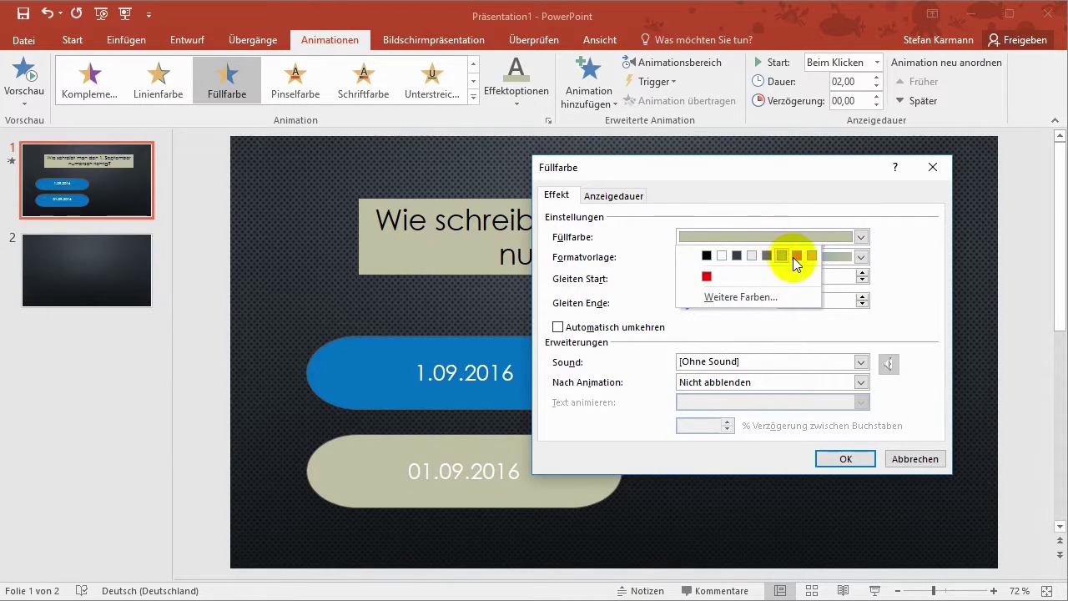
{"action": "left_click", "coordinate": [794, 257]}
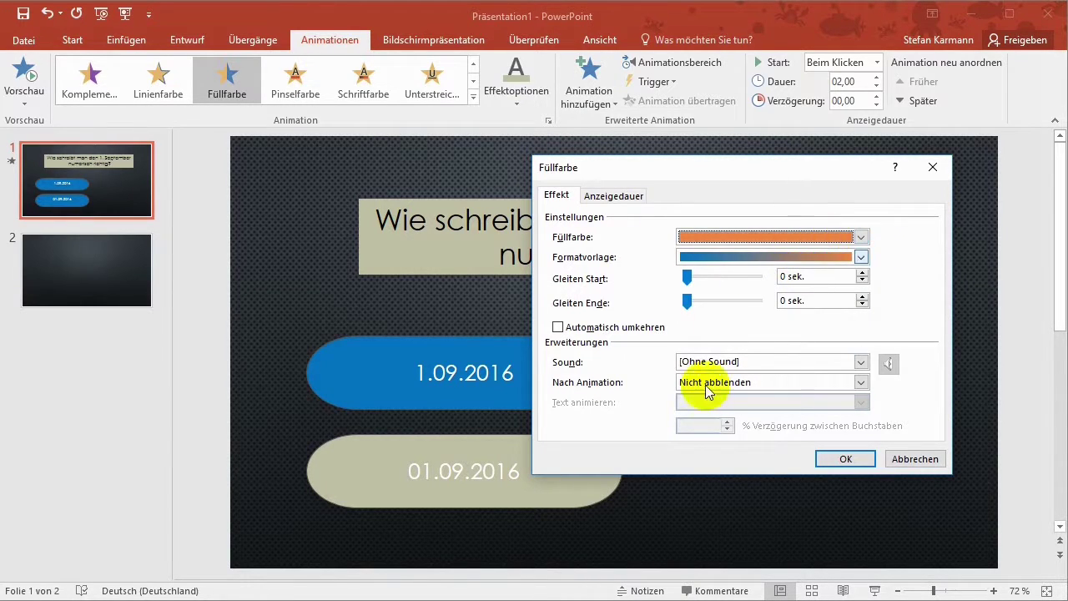
{"action": "left_click", "coordinate": [737, 383]}
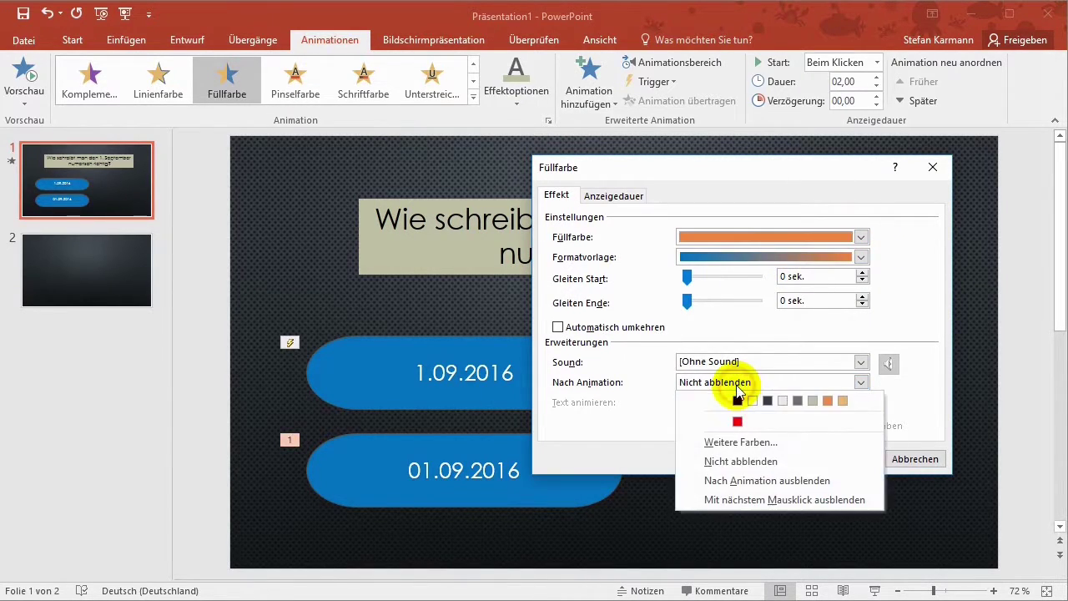
{"action": "left_click", "coordinate": [741, 447]}
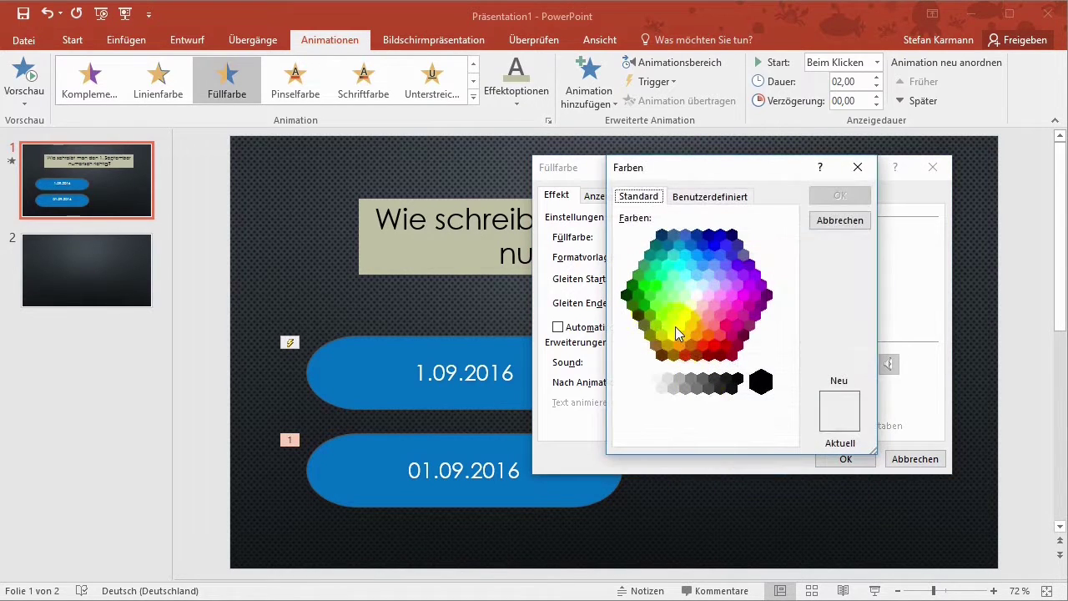
{"action": "left_click", "coordinate": [652, 293]}
{"action": "left_click", "coordinate": [835, 196]}
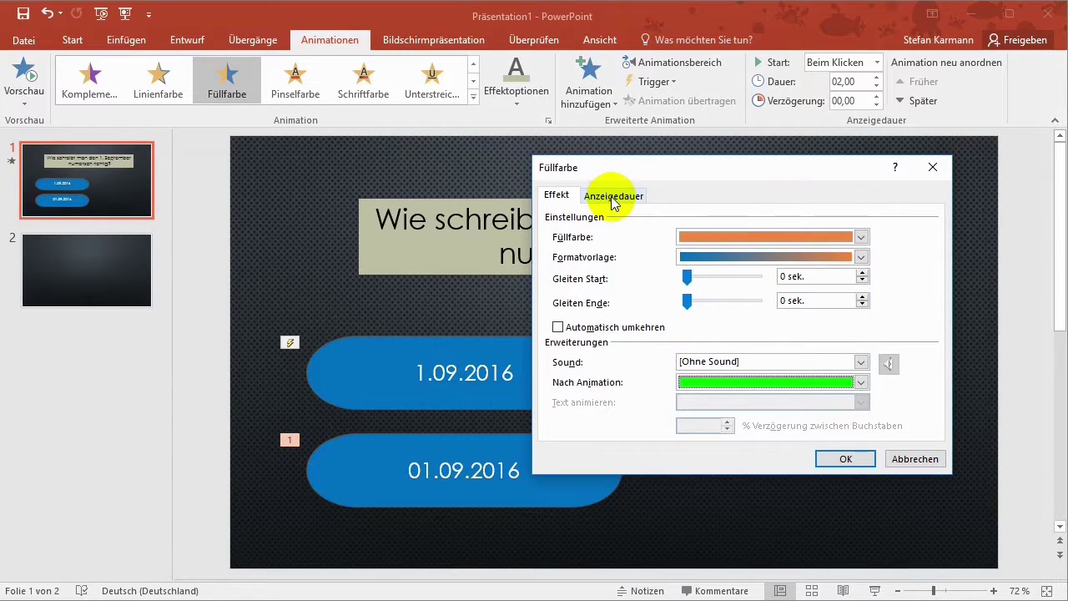
Set the 01.09.2016 animation to 0.5 seconds, triggered by clicking Grenzstelle 5, and confirm
{"action": "left_click", "coordinate": [613, 198]}
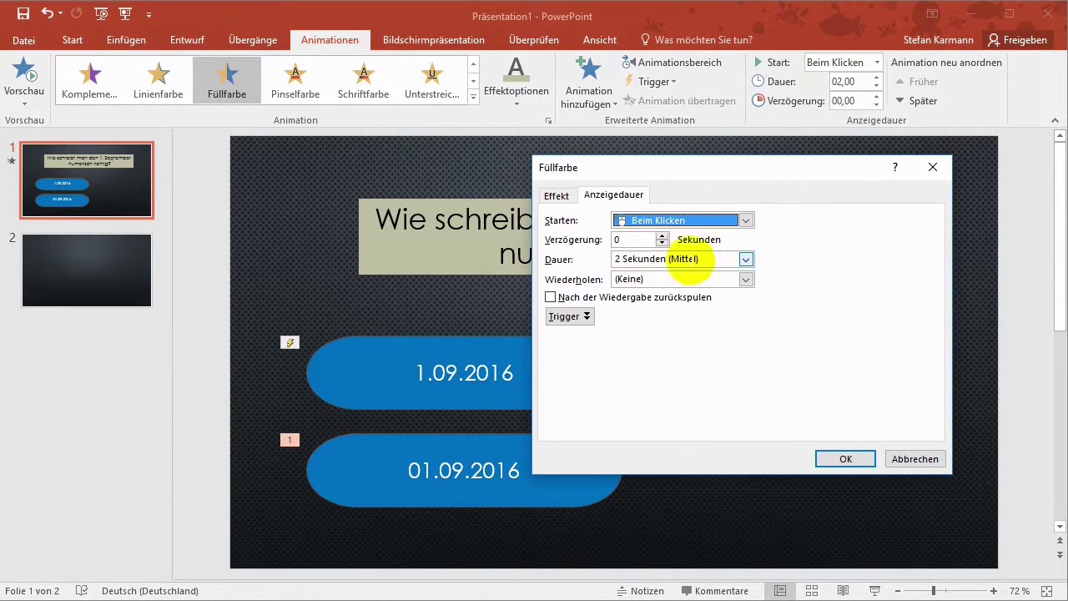
{"action": "left_click", "coordinate": [747, 259]}
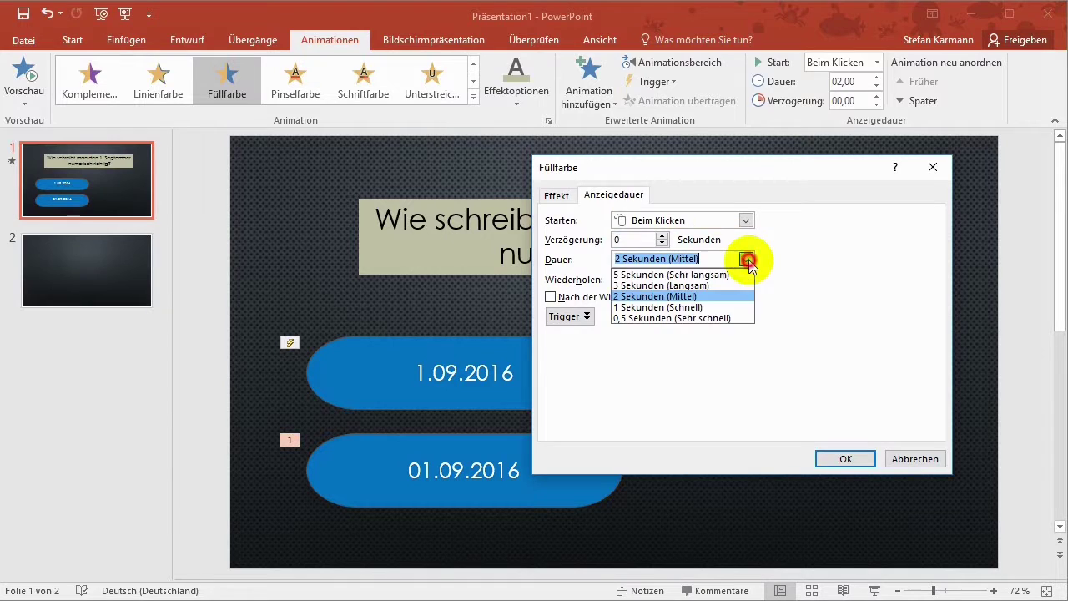
{"action": "left_click", "coordinate": [698, 318]}
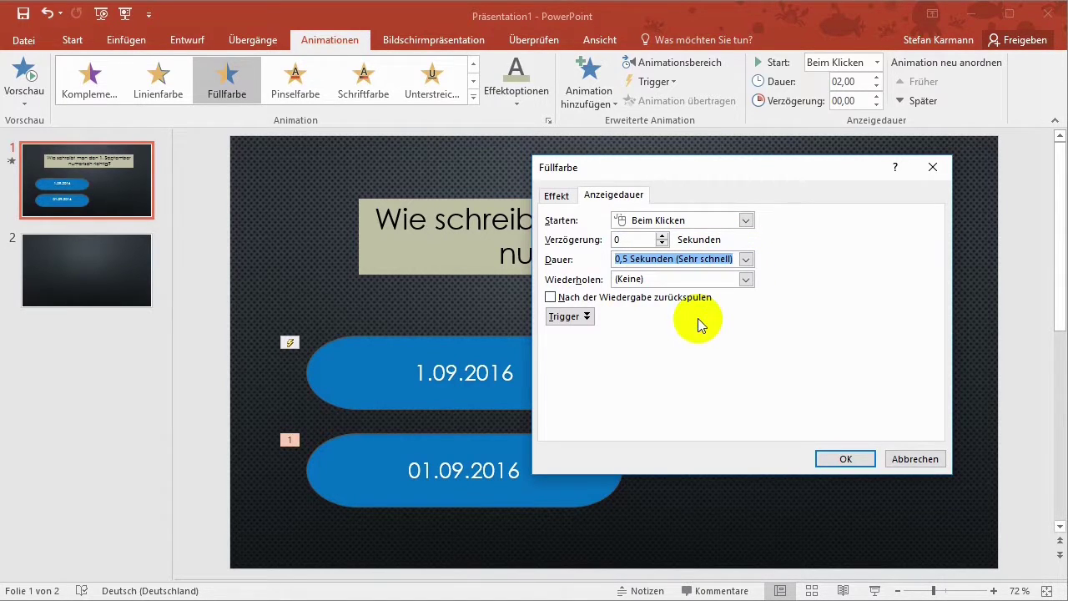
{"action": "left_click", "coordinate": [569, 317]}
{"action": "left_click", "coordinate": [550, 353]}
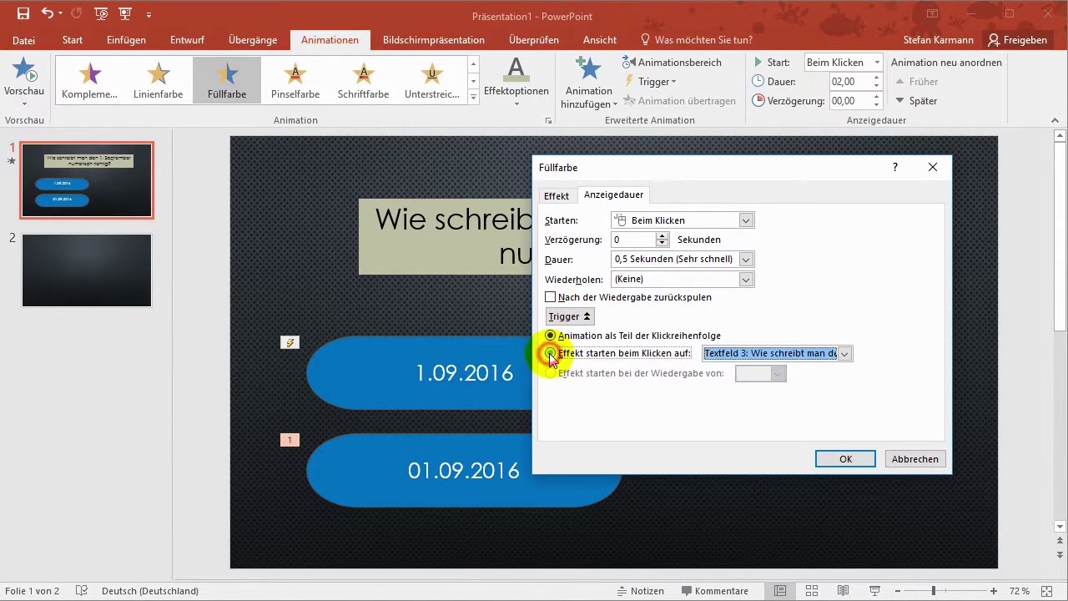
{"action": "left_click", "coordinate": [768, 362]}
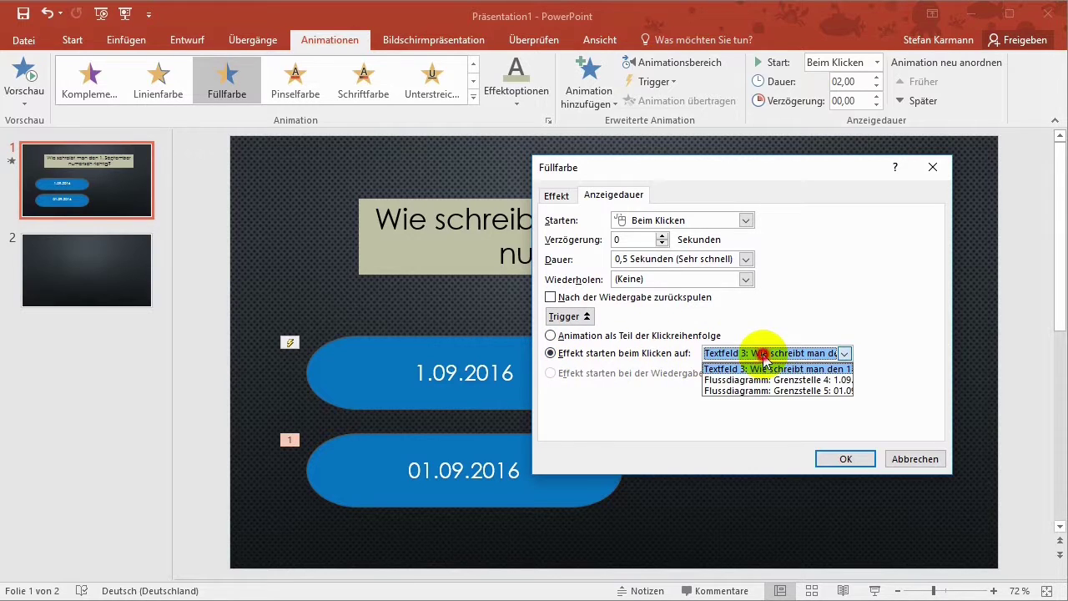
{"action": "left_click", "coordinate": [806, 391]}
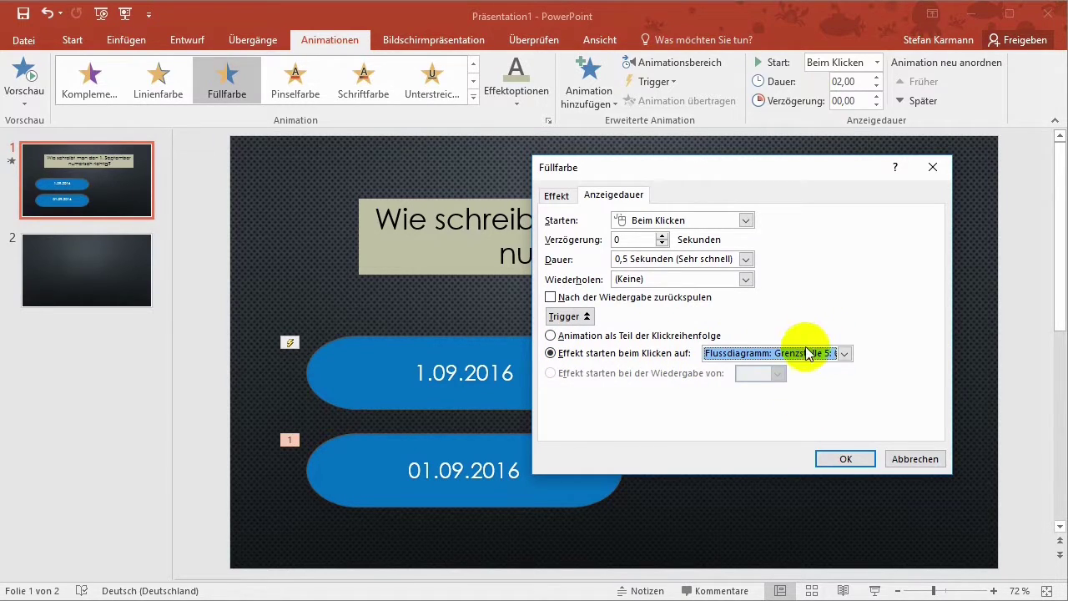
{"action": "left_click", "coordinate": [845, 353]}
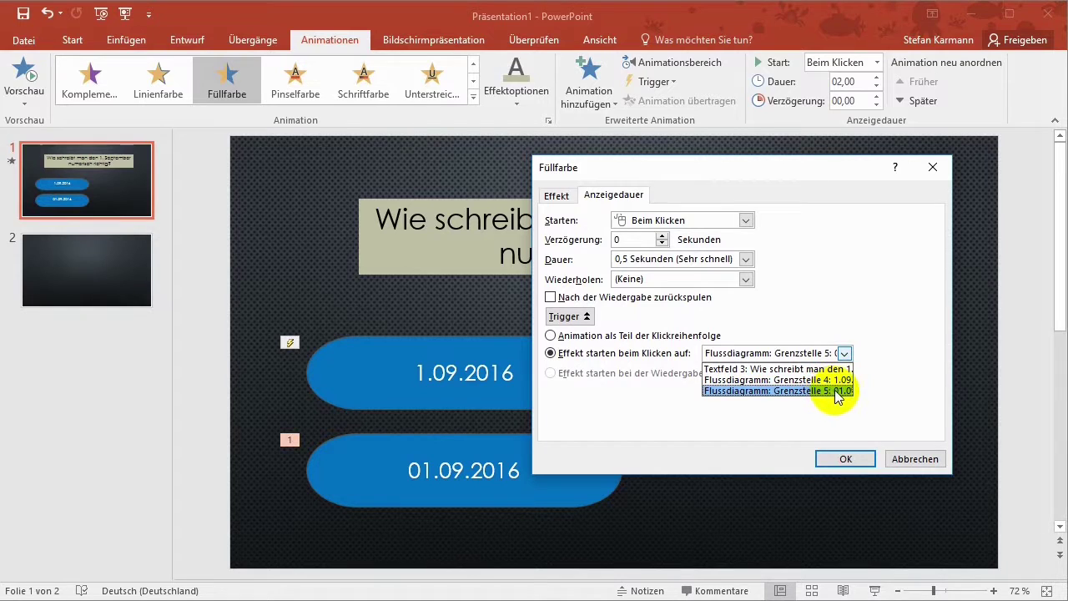
{"action": "left_click", "coordinate": [772, 390]}
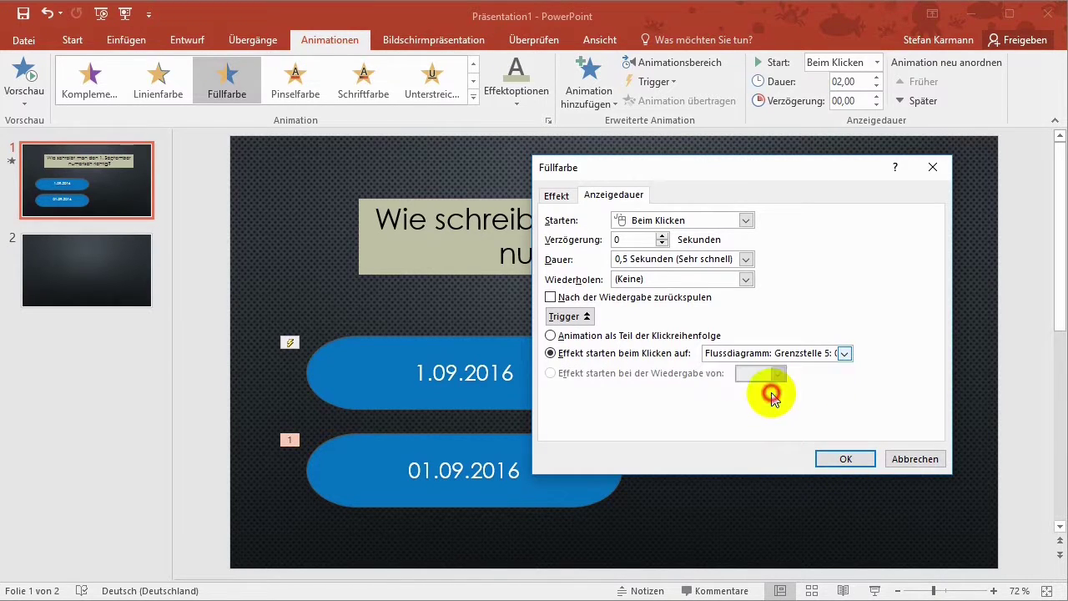
{"action": "left_click", "coordinate": [833, 460]}
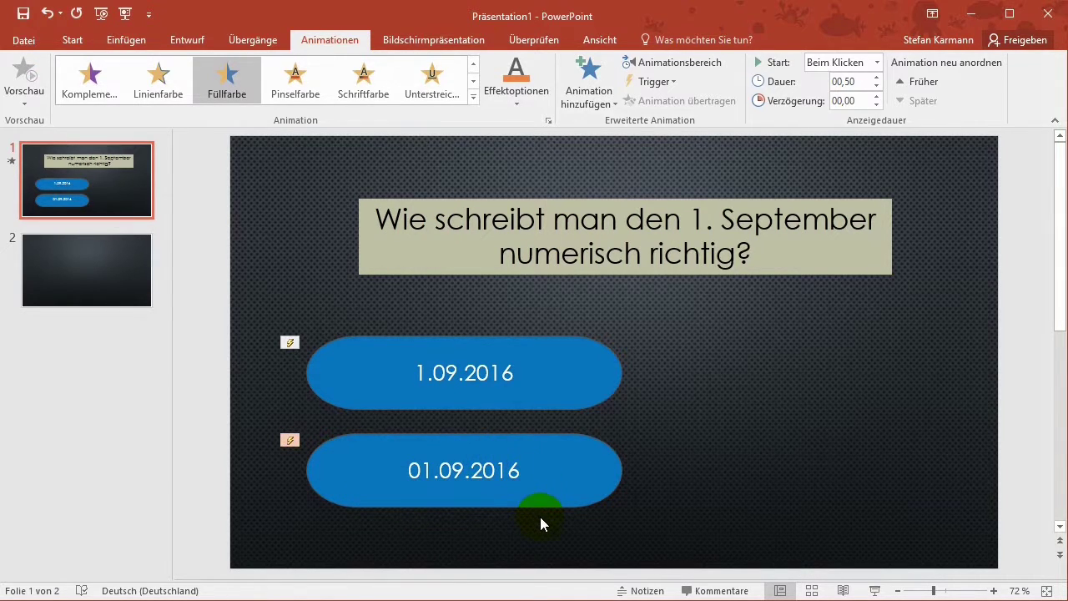
Run the slide show and click 1.09.2016 (turns red), then 01.09.2016 to test the triggers
{"action": "key", "text": "F5"}
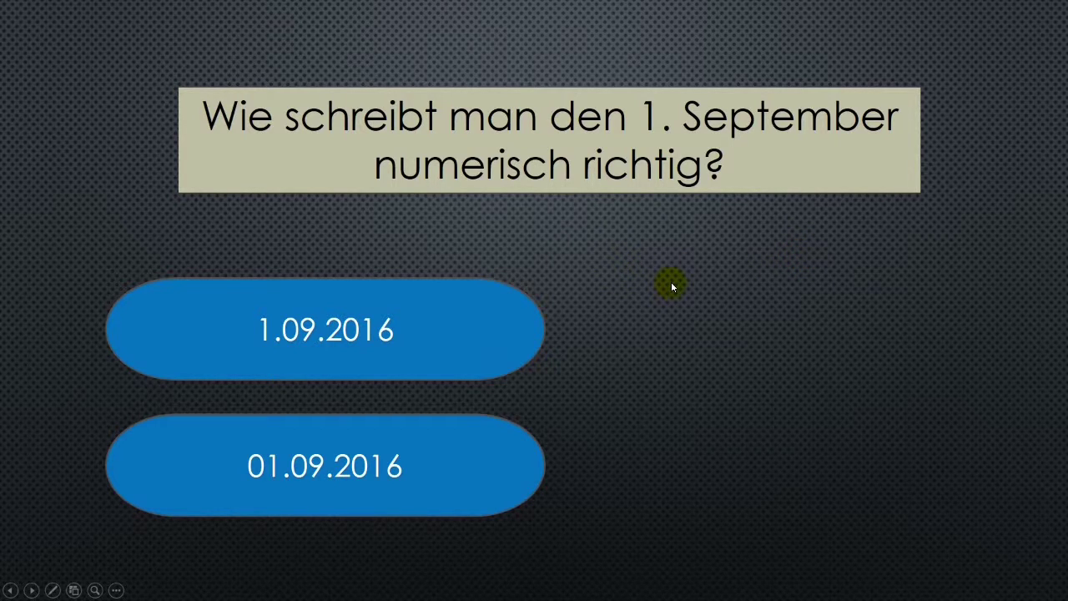
{"action": "left_click", "coordinate": [434, 326]}
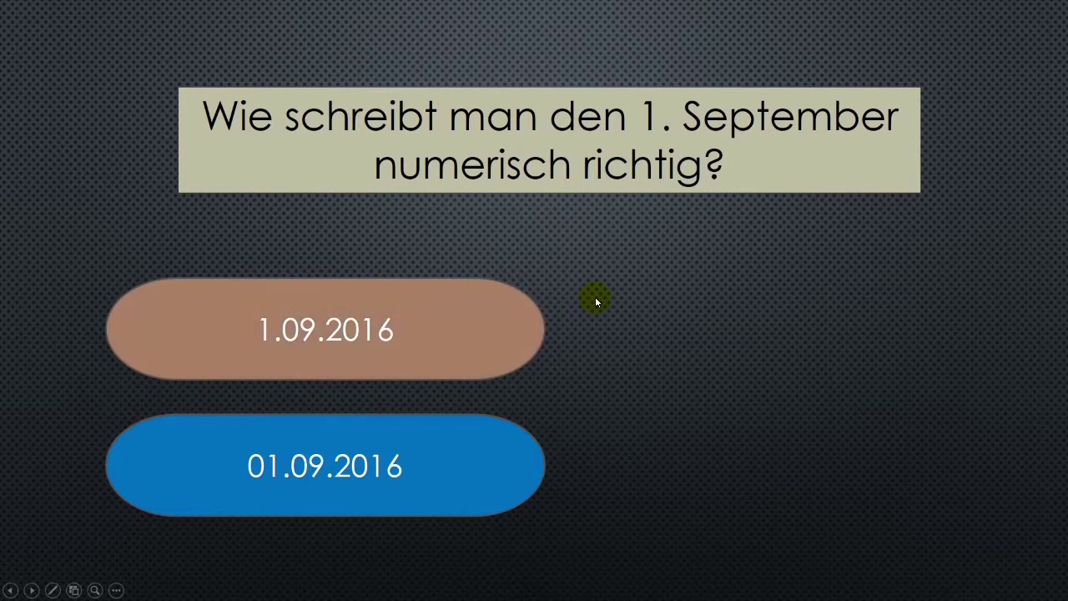
{"action": "left_click", "coordinate": [426, 323]}
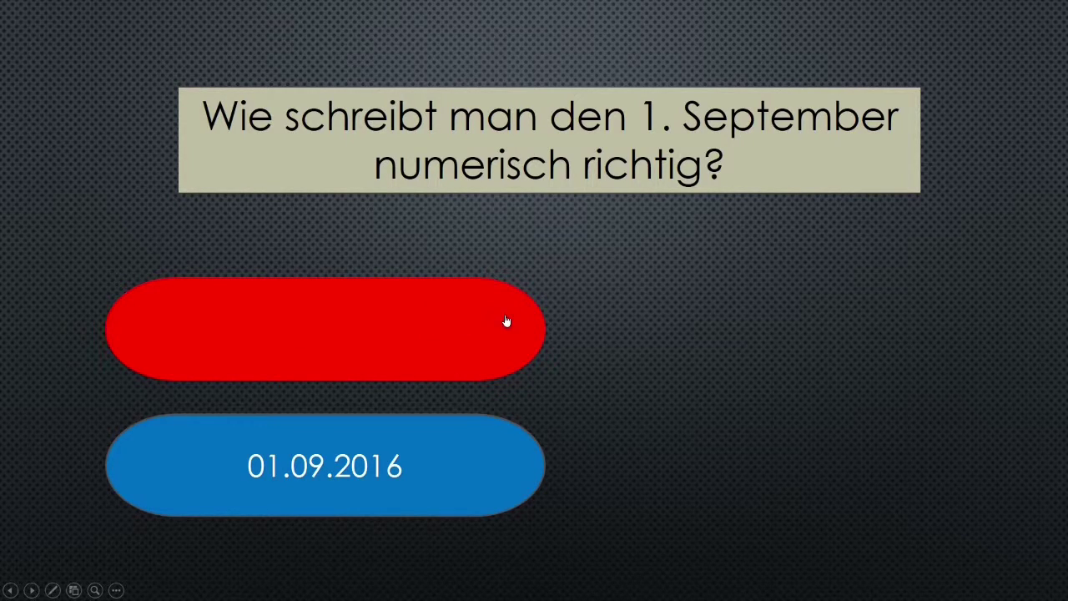
{"action": "left_click", "coordinate": [420, 452]}
{"action": "left_click_drag", "start_coordinate": [420, 452], "coordinate": [454, 440]}
{"action": "left_click", "coordinate": [454, 440]}
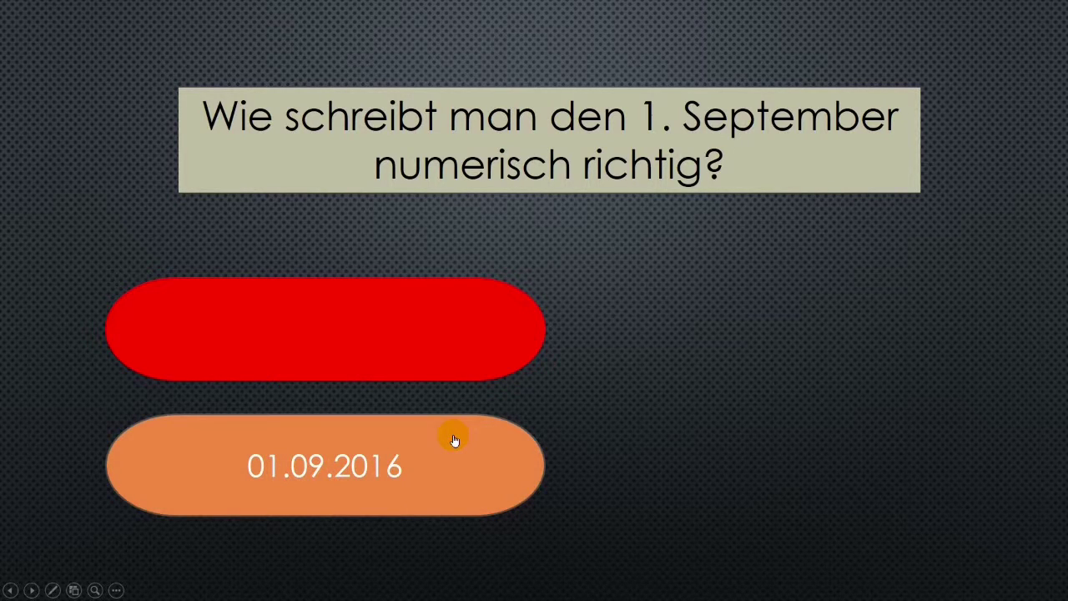